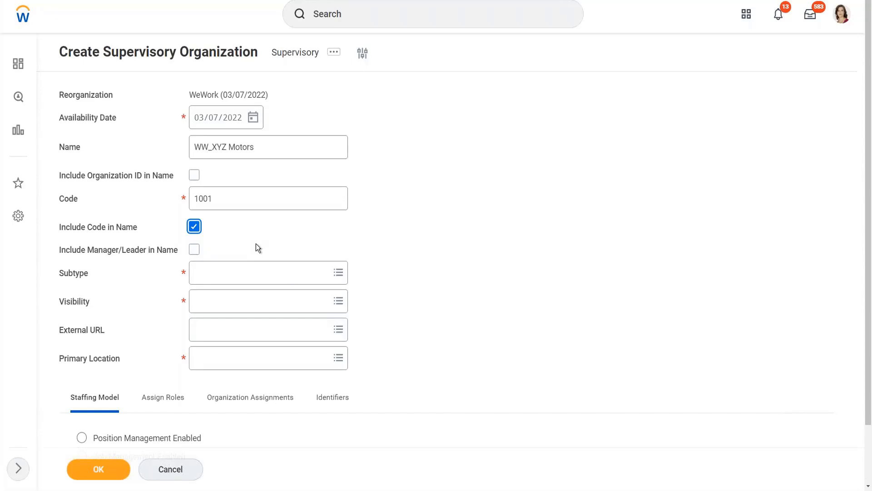
Include the manager/leader in the organization name and set the subtype to Department.
{"action": "left_click", "coordinate": [194, 250]}
{"action": "mouse_move", "coordinate": [234, 277]}
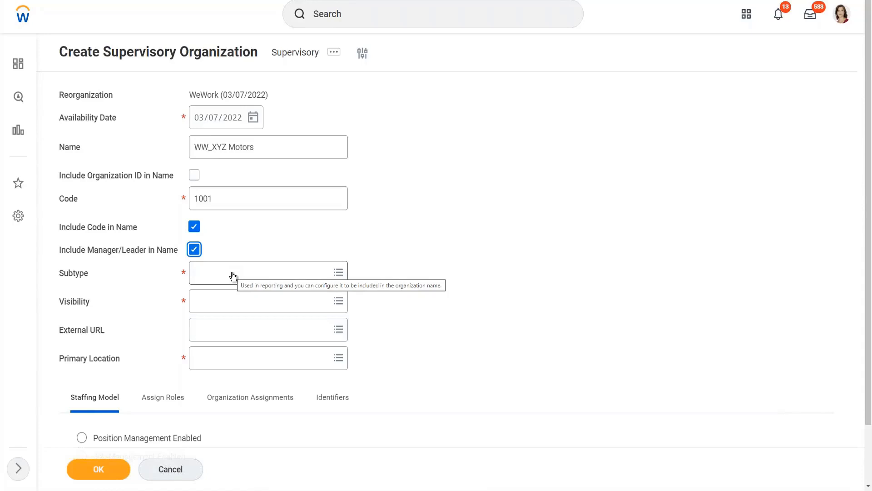
{"action": "left_click", "coordinate": [233, 277]}
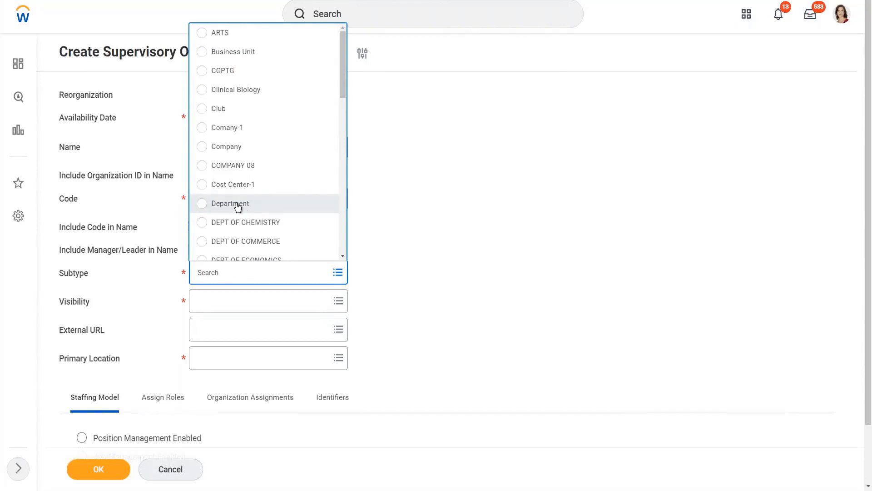
{"action": "scroll", "coordinate": [344, 96], "scroll_direction": "down", "scroll_amount": 1}
{"action": "mouse_move", "coordinate": [344, 95]}
{"action": "left_mouse_down"}
{"action": "mouse_move", "coordinate": [340, 135]}
{"action": "mouse_move", "coordinate": [340, 96]}
{"action": "left_mouse_up"}
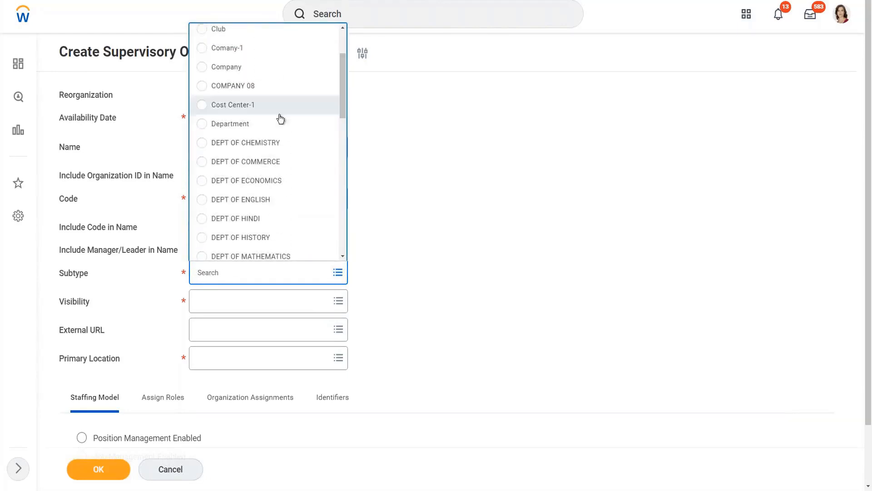
{"action": "left_click", "coordinate": [239, 127]}
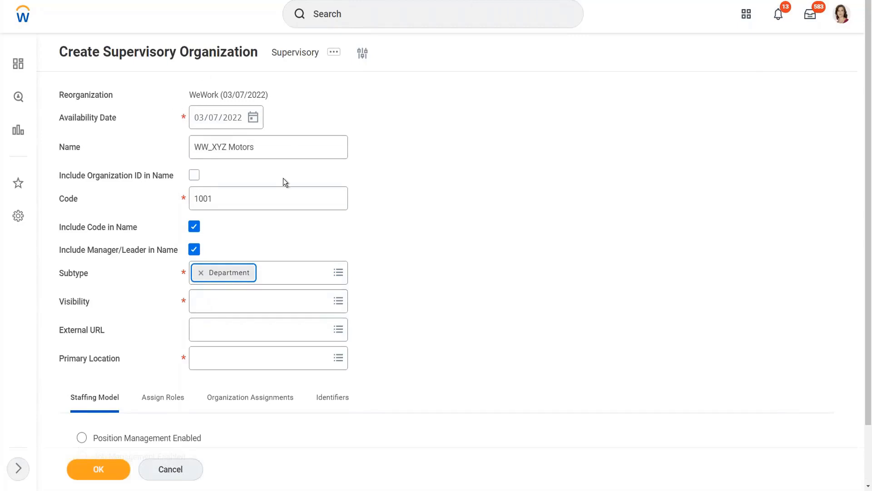
{"action": "left_click", "coordinate": [224, 304]}
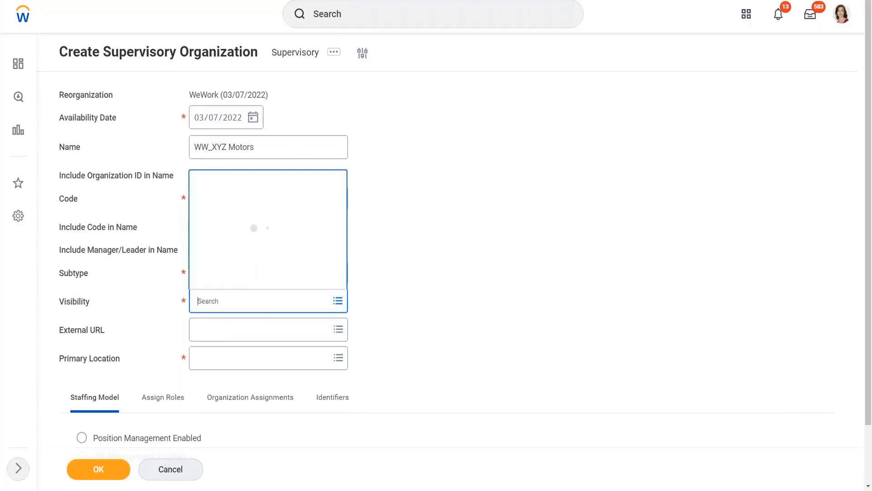
{"action": "left_click", "coordinate": [435, 273]}
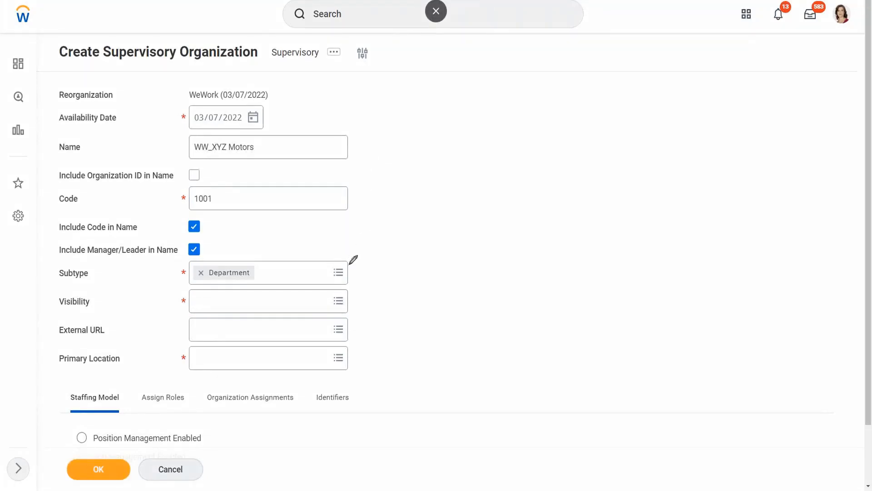
{"action": "mouse_move", "coordinate": [338, 255]}
{"action": "left_mouse_down"}
{"action": "mouse_move", "coordinate": [320, 273]}
{"action": "mouse_move", "coordinate": [354, 264]}
{"action": "mouse_move", "coordinate": [349, 255]}
{"action": "left_mouse_up"}
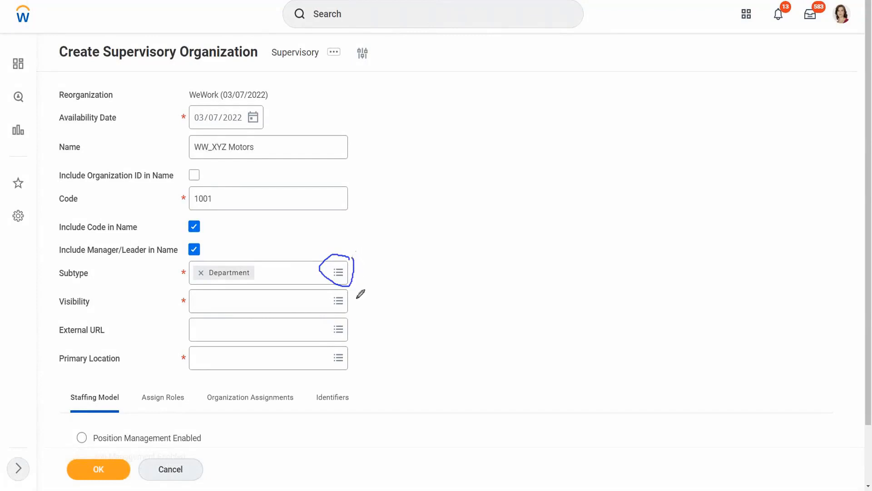
{"action": "mouse_move", "coordinate": [345, 317]}
{"action": "left_mouse_down"}
{"action": "mouse_move", "coordinate": [334, 323]}
{"action": "mouse_move", "coordinate": [350, 332]}
{"action": "mouse_move", "coordinate": [347, 316]}
{"action": "left_mouse_up"}
{"action": "mouse_move", "coordinate": [361, 132]}
{"action": "left_mouse_down"}
{"action": "mouse_move", "coordinate": [320, 129]}
{"action": "mouse_move", "coordinate": [331, 164]}
{"action": "mouse_move", "coordinate": [357, 160]}
{"action": "mouse_move", "coordinate": [365, 133]}
{"action": "left_mouse_up"}
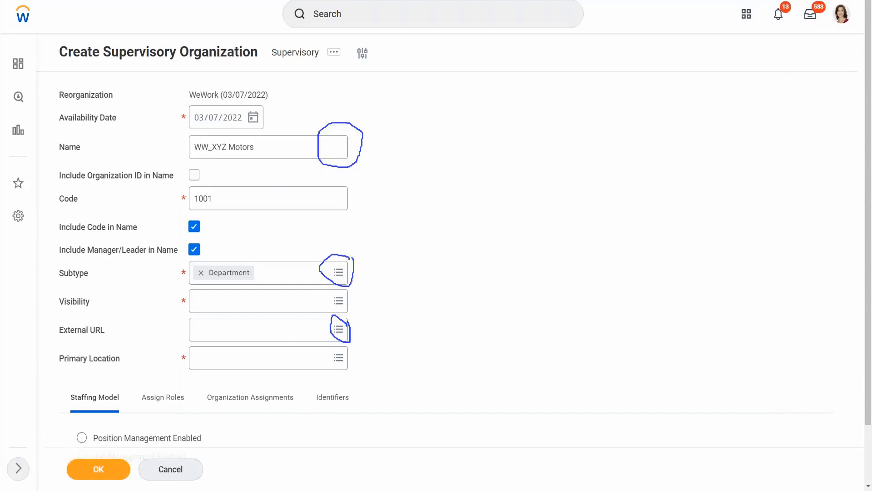
{"action": "left_click", "coordinate": [527, 46]}
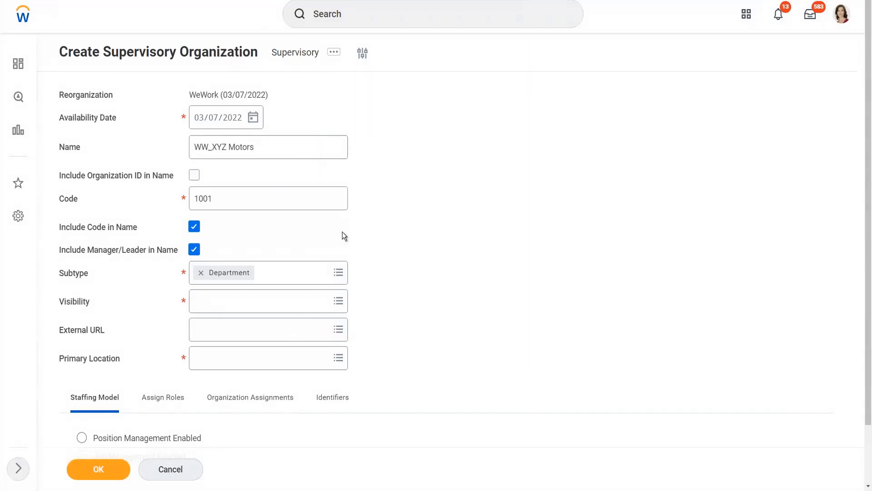
Set the supervisory organization's visibility to Everyone.
{"action": "scroll", "coordinate": [274, 301], "scroll_direction": "down", "scroll_amount": 2}
{"action": "left_click", "coordinate": [274, 297]}
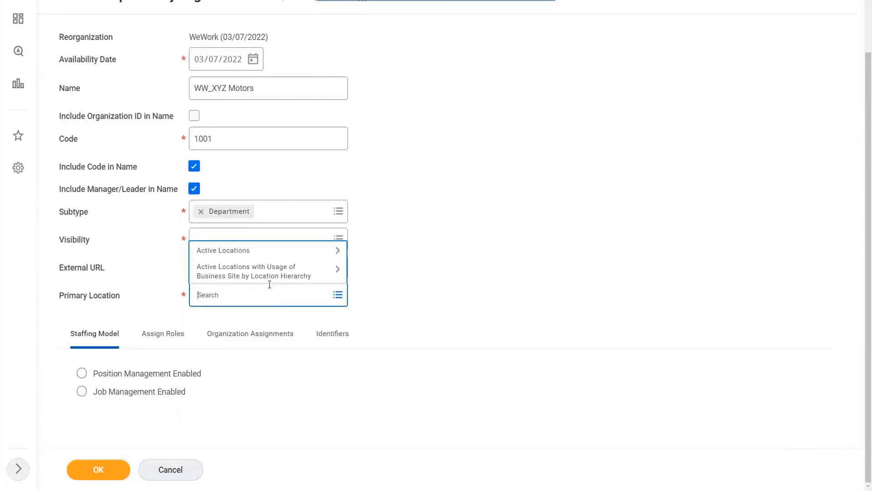
{"action": "left_click", "coordinate": [271, 239]}
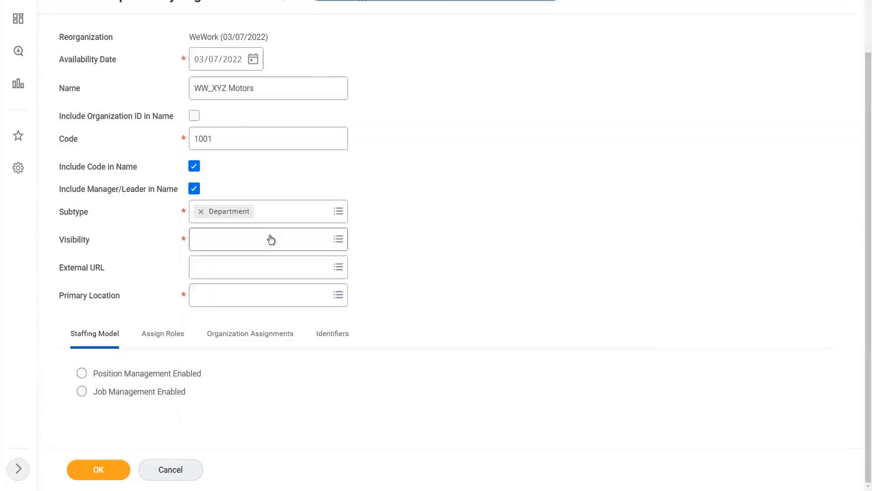
{"action": "left_click", "coordinate": [271, 239]}
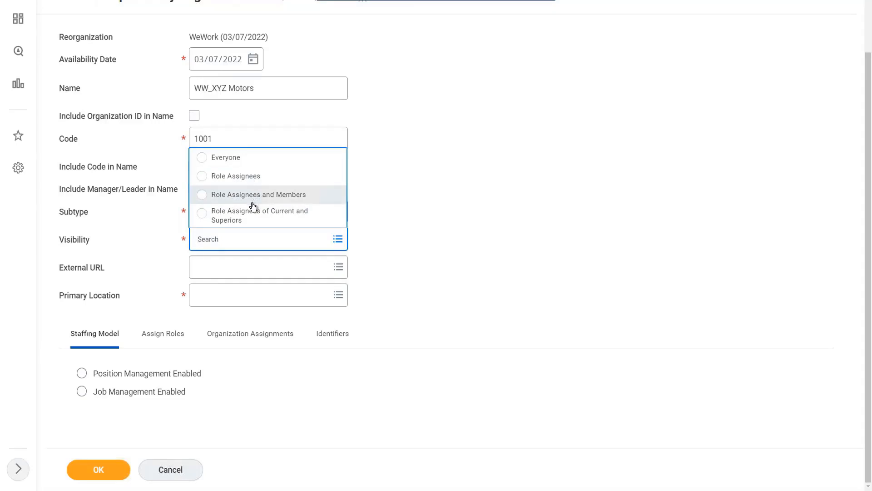
{"action": "left_click", "coordinate": [243, 162]}
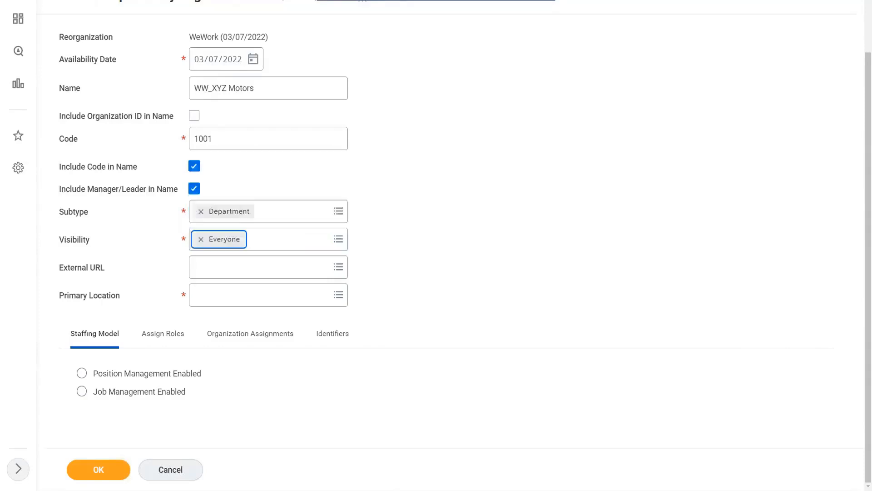
{"action": "scroll", "coordinate": [231, 324], "scroll_direction": "up", "scroll_amount": 2}
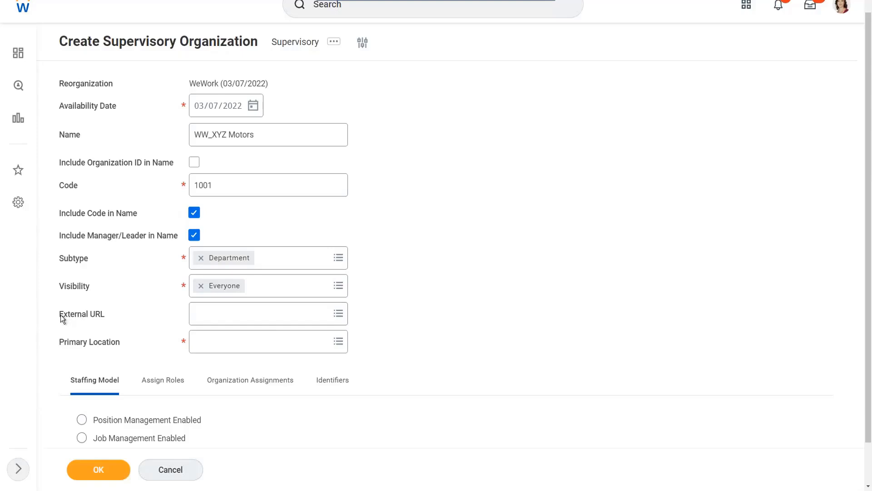
{"action": "left_click_drag", "start_coordinate": [61, 315], "coordinate": [118, 318]}
{"action": "left_click", "coordinate": [206, 316]}
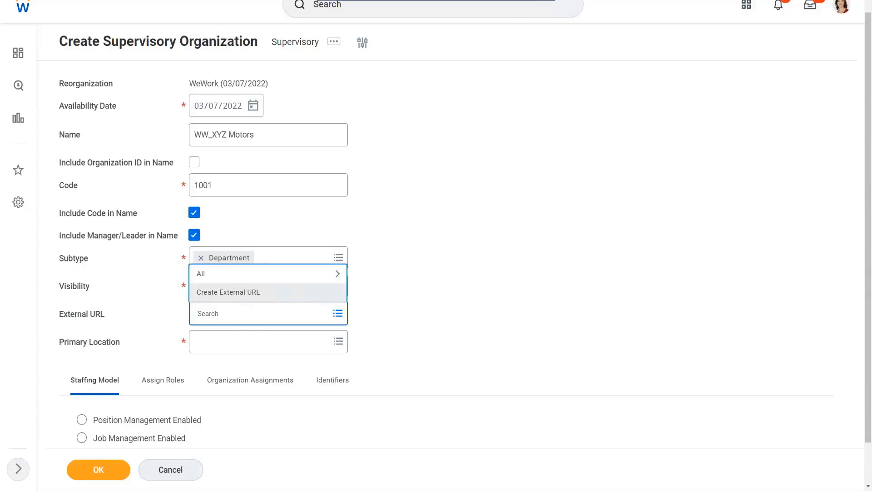
{"action": "left_click", "coordinate": [247, 297]}
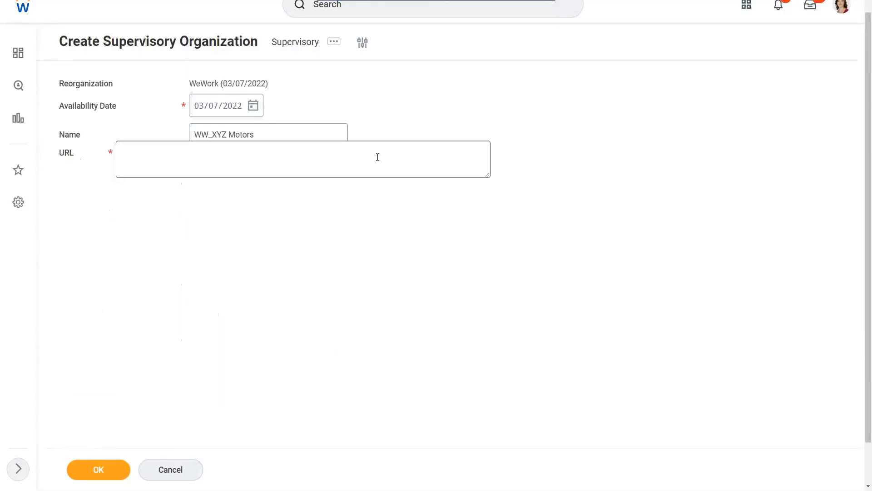
{"action": "left_click", "coordinate": [137, 157]}
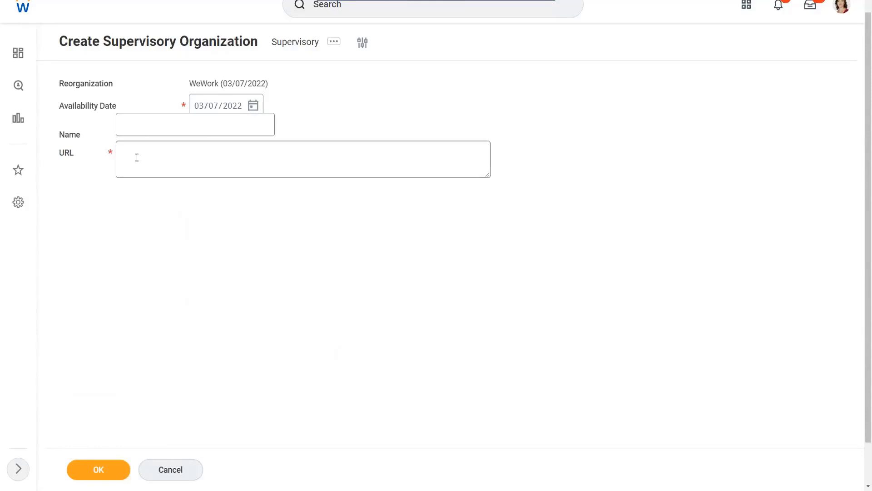
{"action": "left_click", "coordinate": [169, 129]}
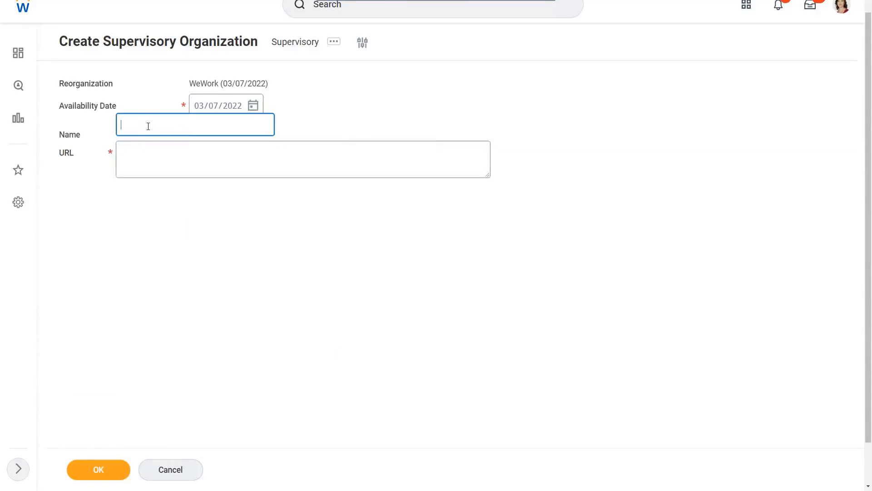
{"action": "left_click", "coordinate": [137, 161]}
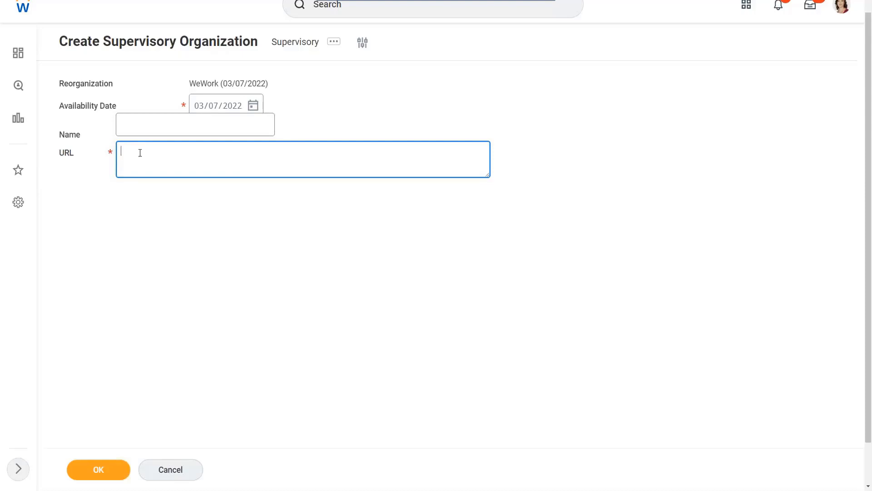
{"action": "type", "text": "www.xyz.com/landing/top.html"}
Name the external URL "WW_Org Landing Page".
{"action": "left_click", "coordinate": [169, 125]}
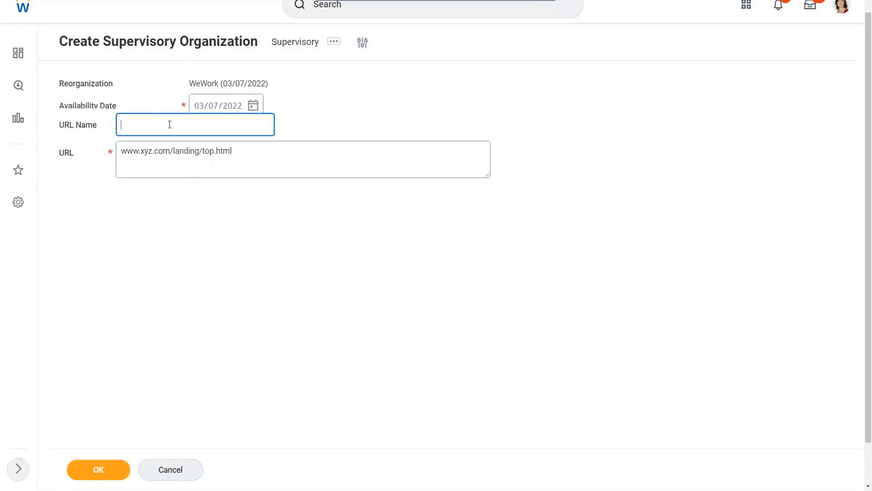
{"action": "type", "text": "Org Landinx"}
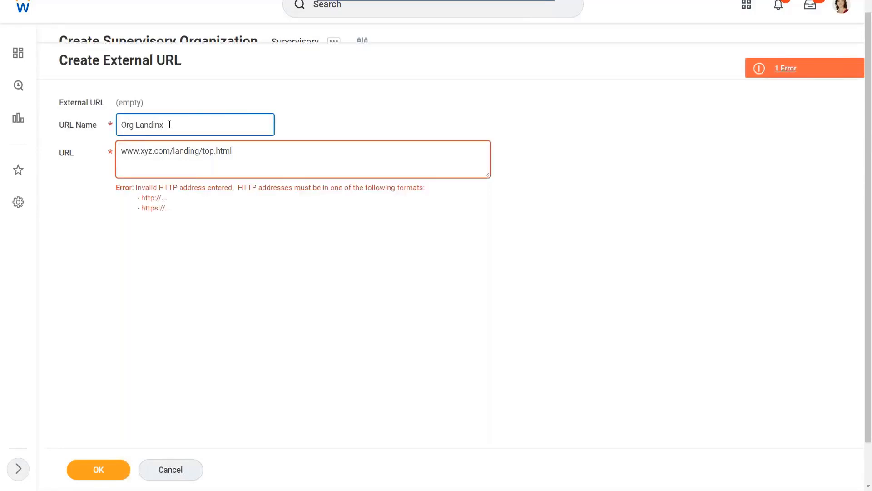
{"action": "key", "text": "BackSpace"}
{"action": "type", "text": "Page"}
{"action": "type", "text": "www"}
{"action": "key", "text": "BackSpace"}
{"action": "key", "text": "BackSpace"}
{"action": "key", "text": "BackSpace"}
{"action": "type", "text": "WW_"}
{"action": "key", "text": "Tab"}
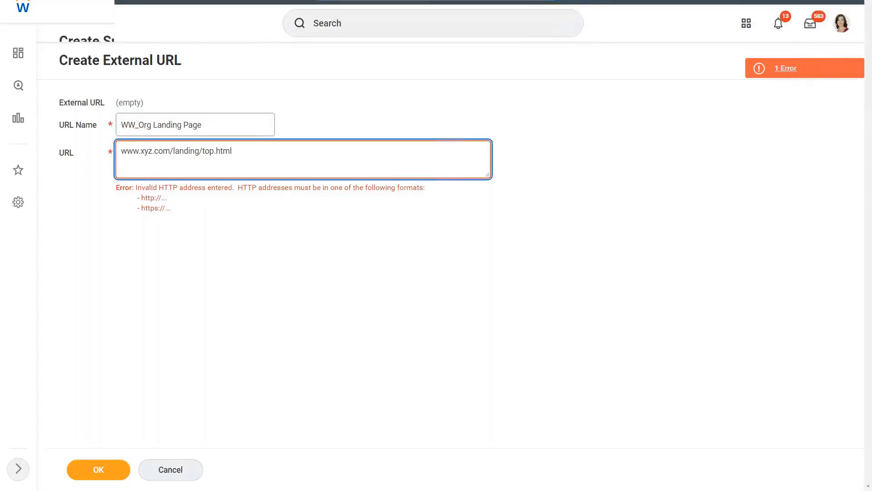
{"action": "type", "text": "https://"}
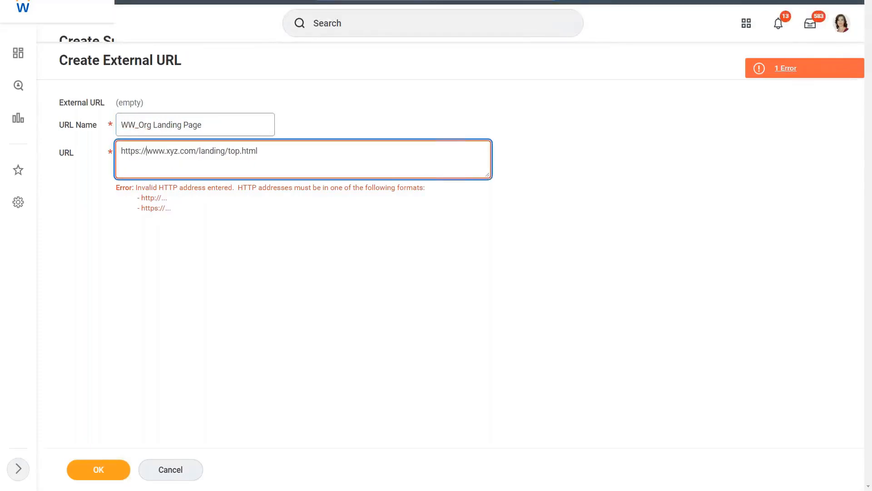
{"action": "left_click", "coordinate": [281, 151]}
{"action": "left_click", "coordinate": [225, 129]}
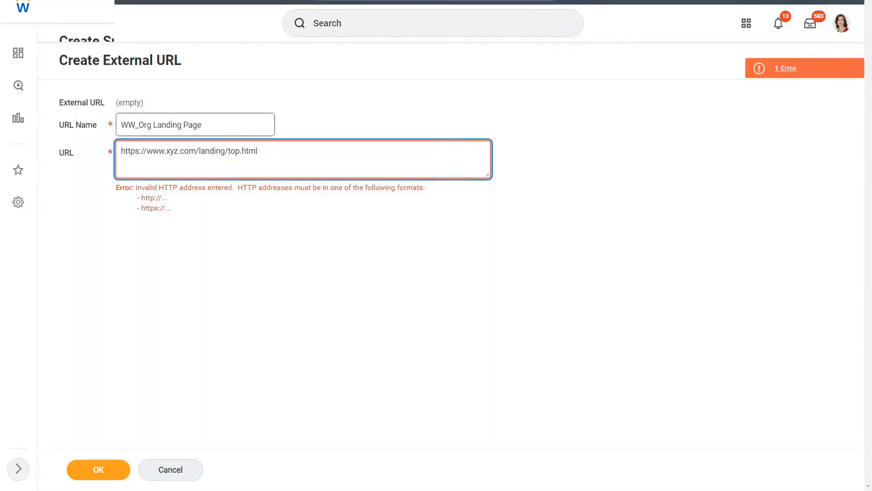
{"action": "left_click", "coordinate": [281, 154]}
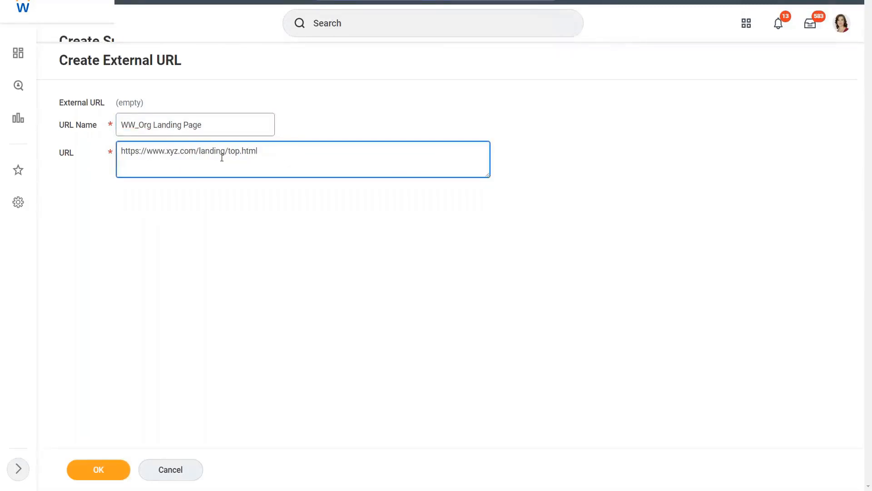
{"action": "left_click_drag", "start_coordinate": [291, 152], "coordinate": [120, 152]}
{"action": "left_click", "coordinate": [278, 151]}
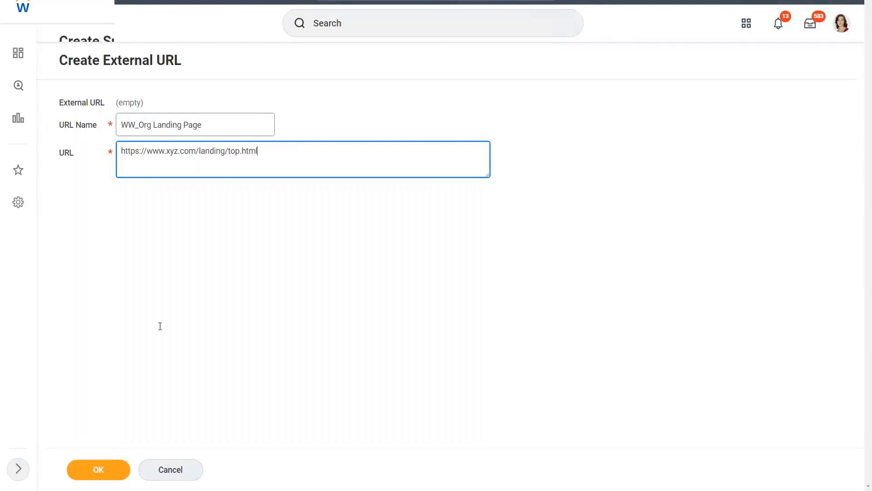
{"action": "left_click", "coordinate": [105, 474]}
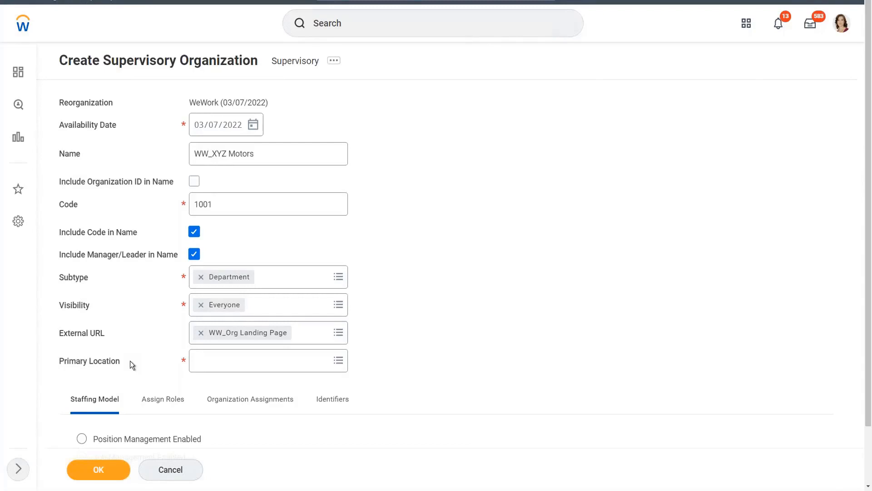
Search the primary locations for Chicago and choose the second match after viewing its location details.
{"action": "left_click", "coordinate": [222, 362]}
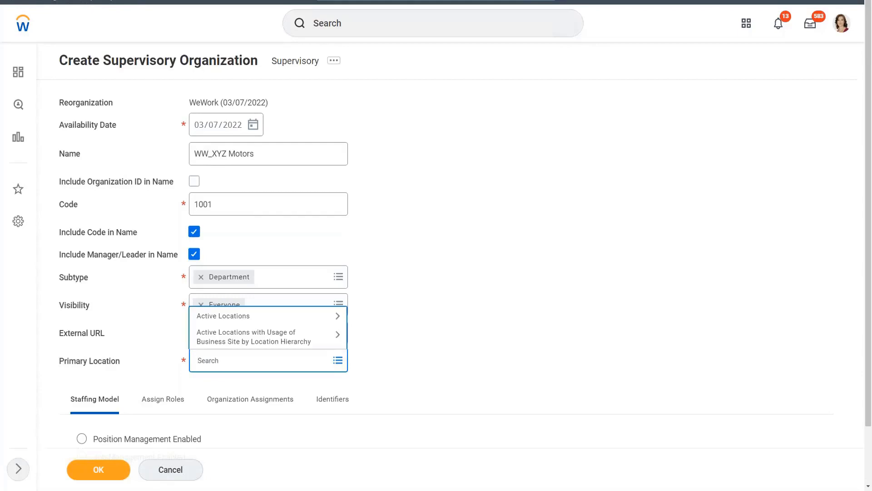
{"action": "type", "text": "Chicago"}
{"action": "key", "text": "Return"}
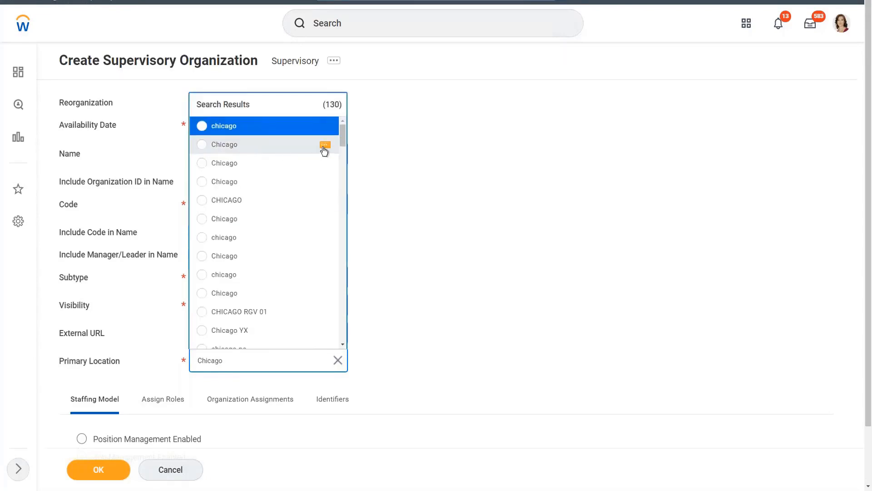
{"action": "left_click", "coordinate": [325, 145]}
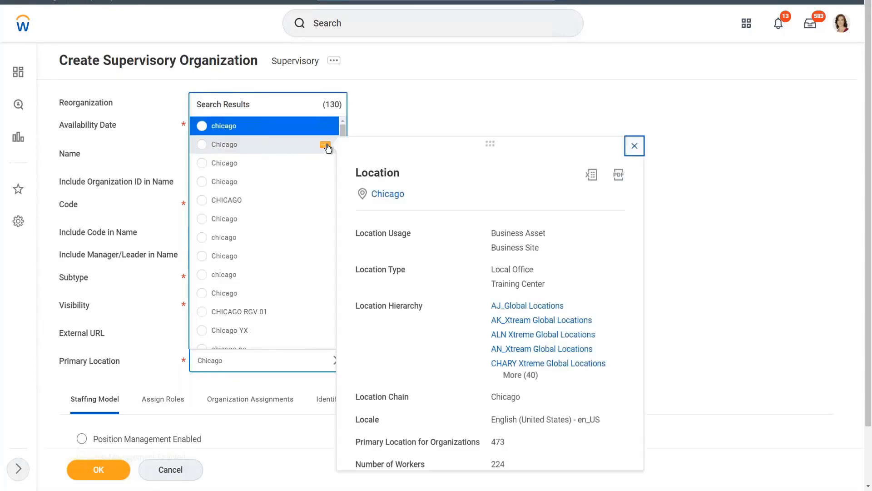
{"action": "left_click", "coordinate": [202, 145]}
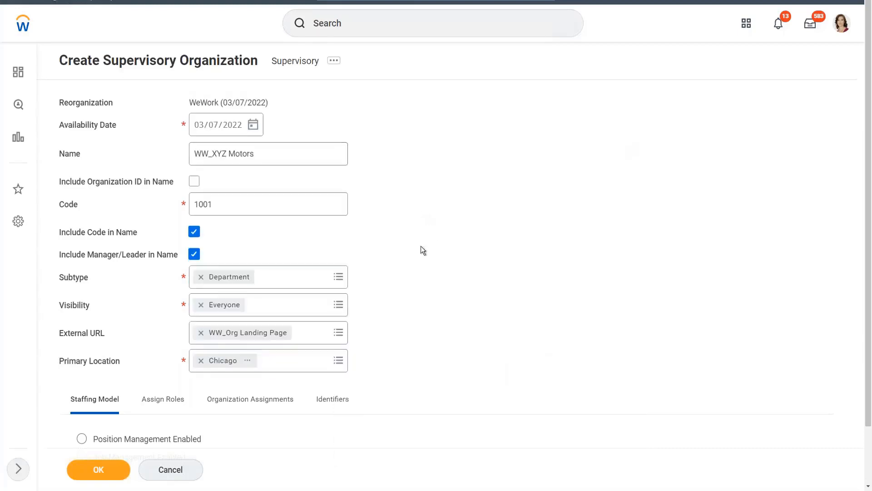